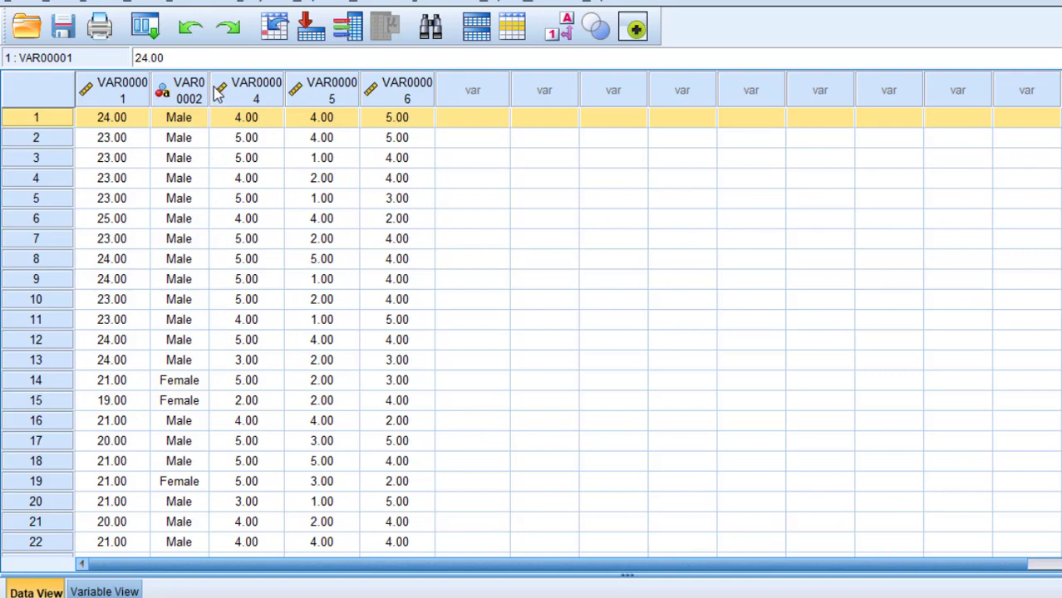
# - Select the gender column VAR00002 in Data View after checking its variable definition
pyautogui.click(188, 91)
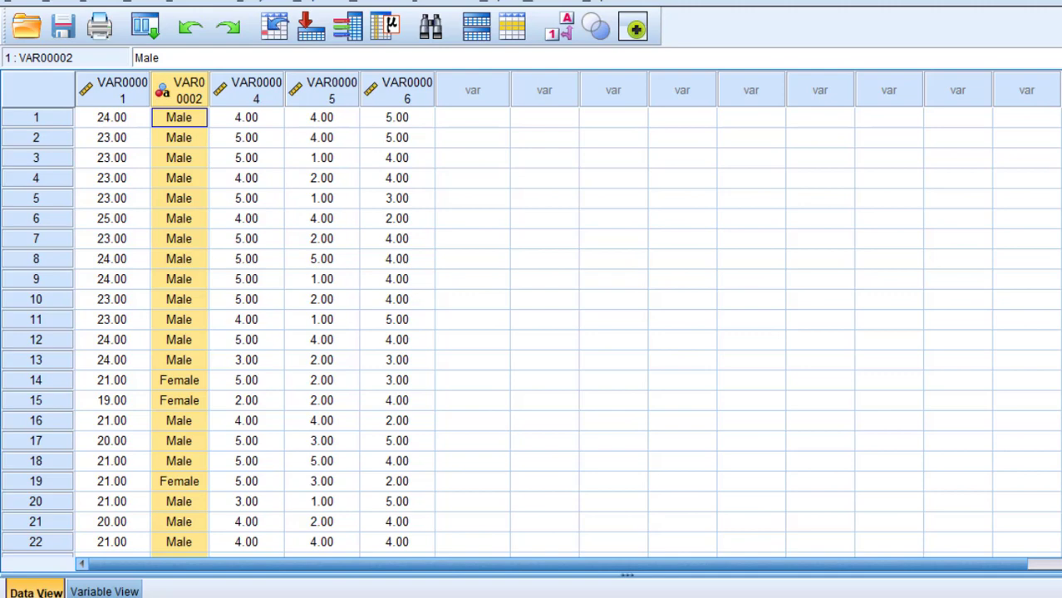
pyautogui.click(105, 592)
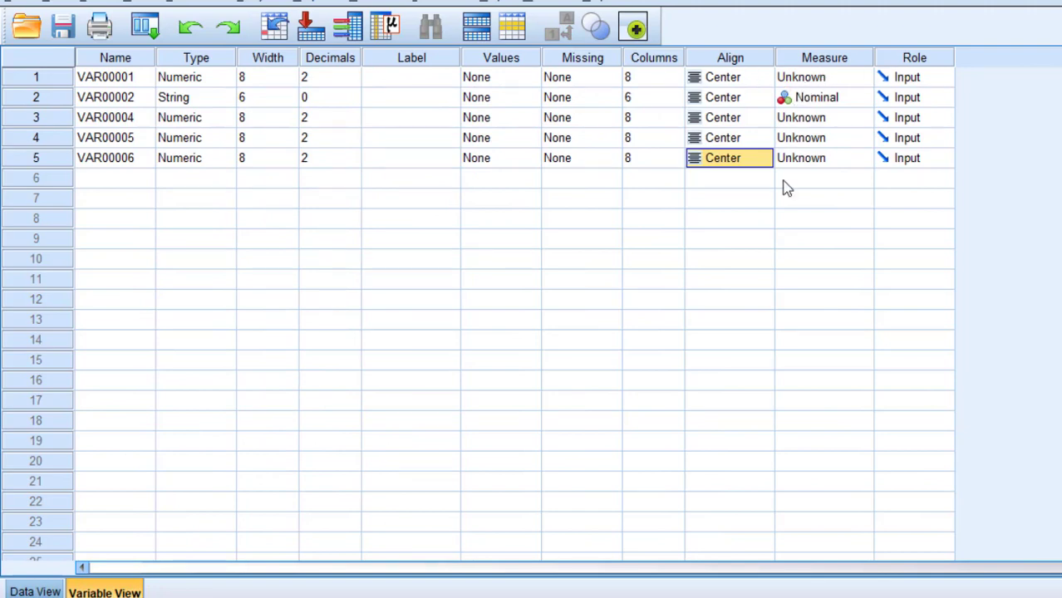
pyautogui.click(32, 591)
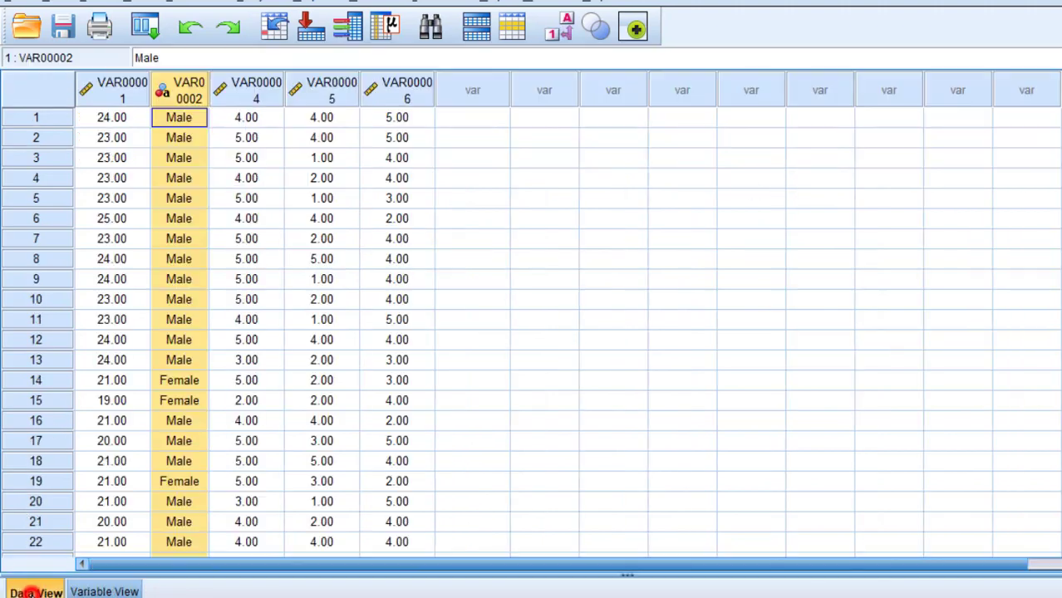
pyautogui.click(183, 81)
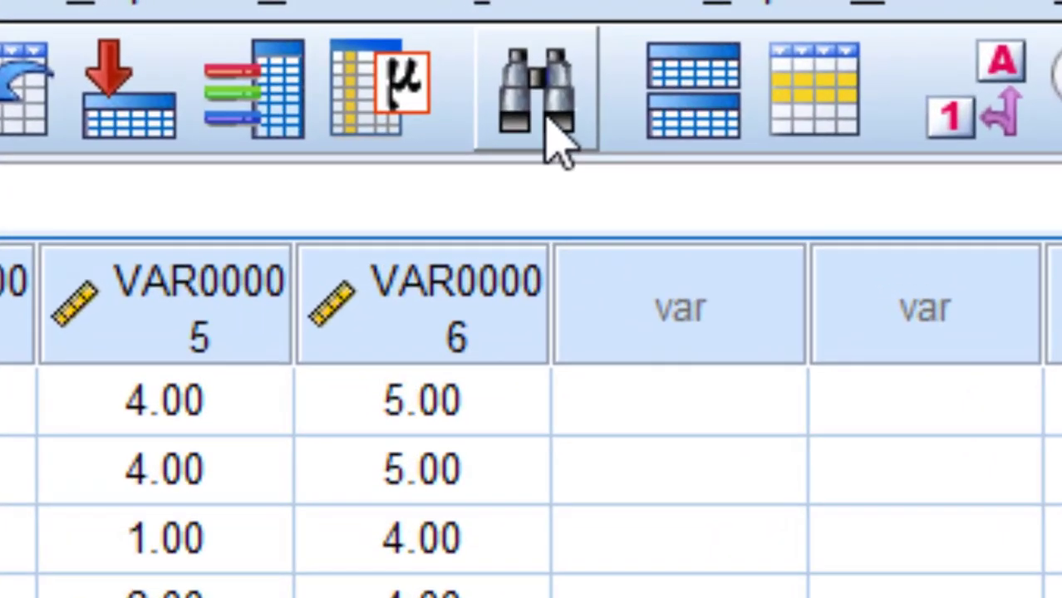
# - Replace all Male entries in VAR00002 with 1
pyautogui.click(544, 79)
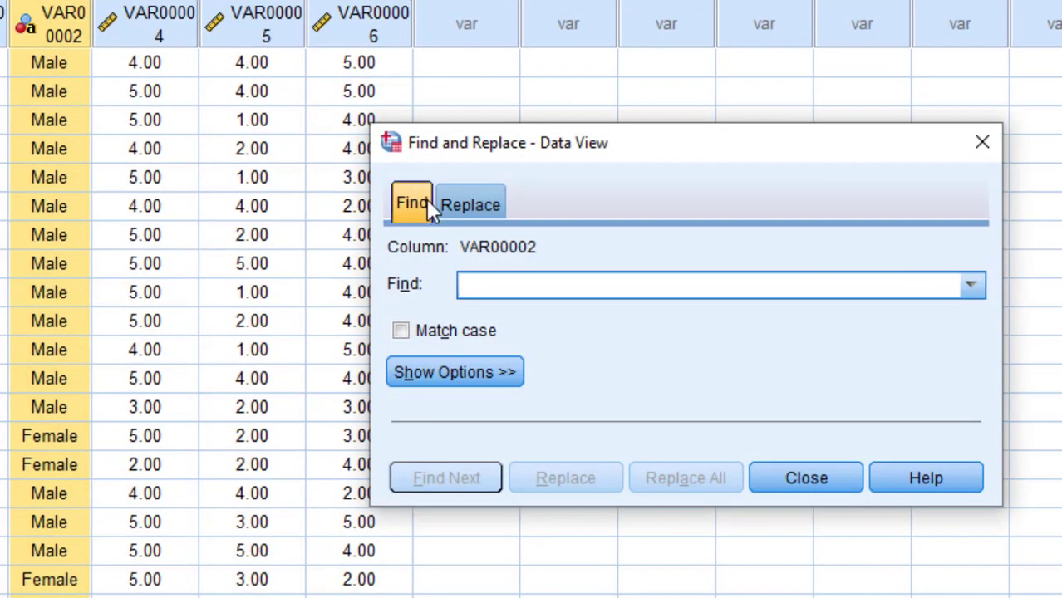
pyautogui.click(427, 201)
pyautogui.click(450, 204)
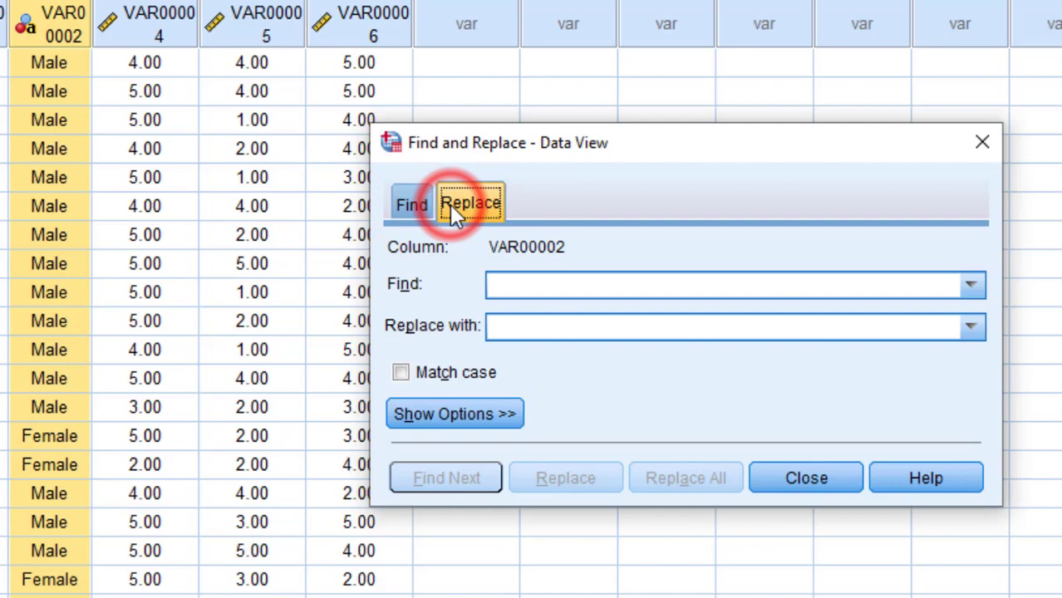
pyautogui.click(512, 282)
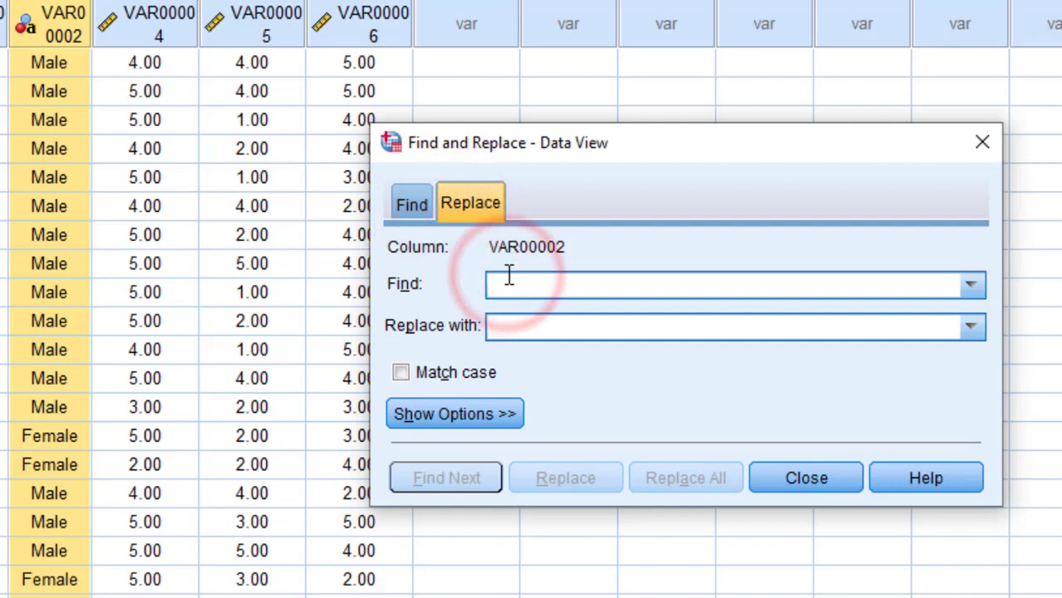
pyautogui.write('Mal')
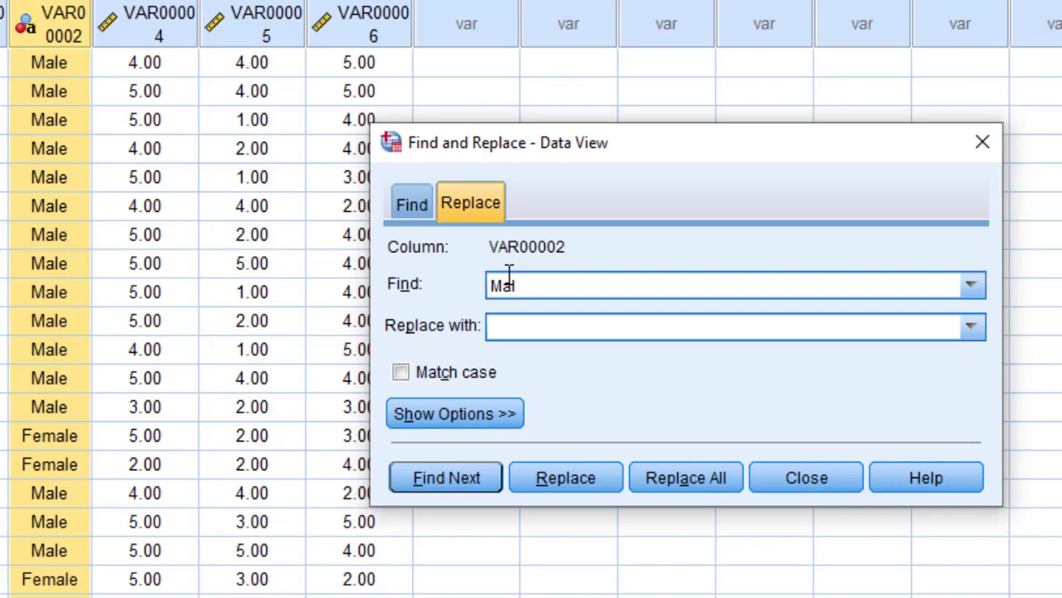
pyautogui.write('ee')
pyautogui.click(514, 325)
pyautogui.write('1')
pyautogui.click(655, 482)
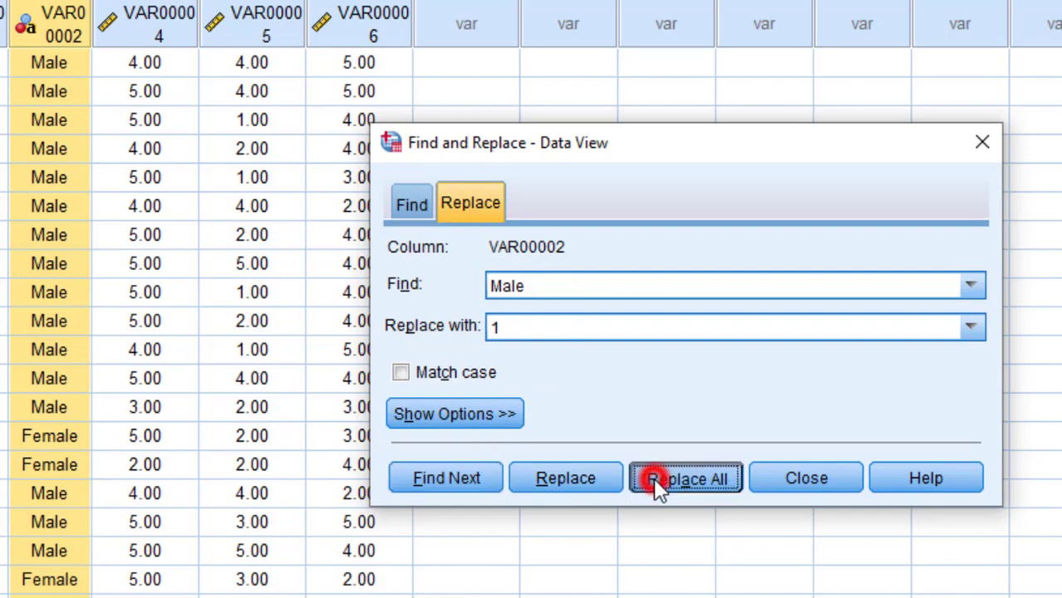
pyautogui.click(682, 384)
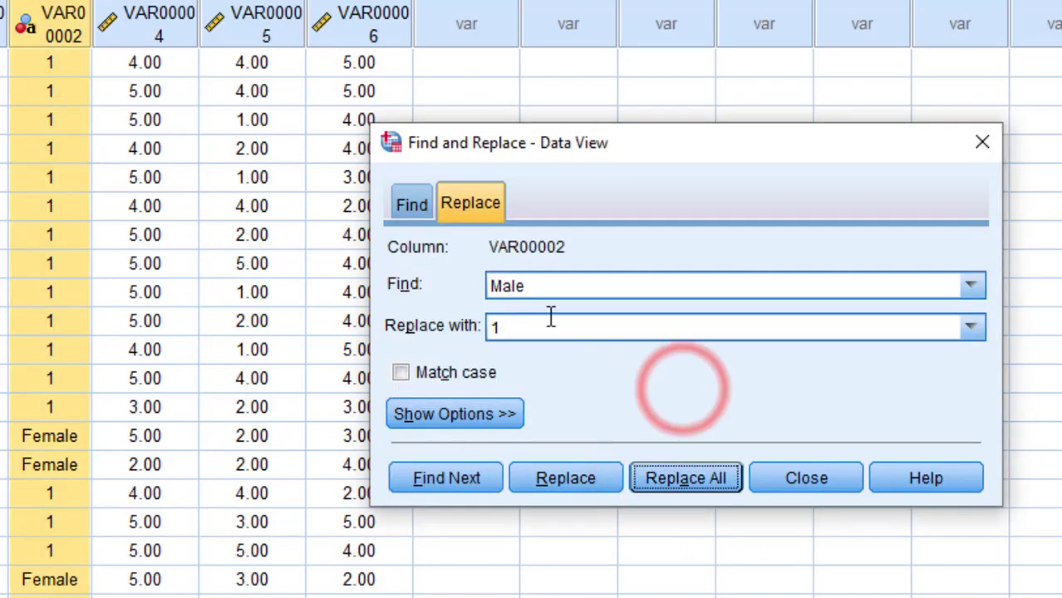
# - Replace all Female entries in VAR00002 with 2
pyautogui.moveTo(532, 286); pyautogui.dragTo(493, 285)
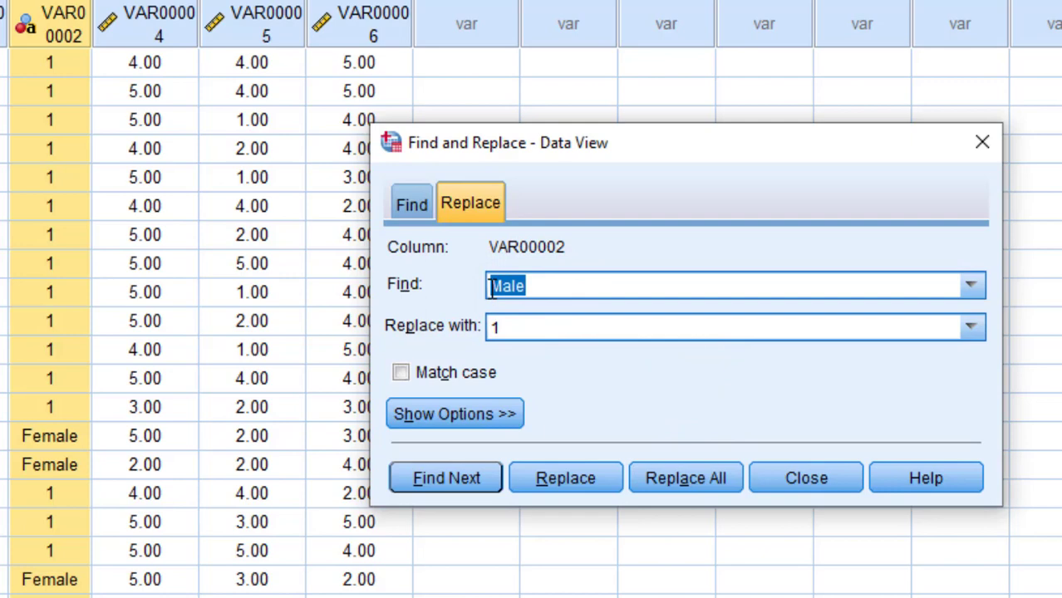
pyautogui.write('Femall')
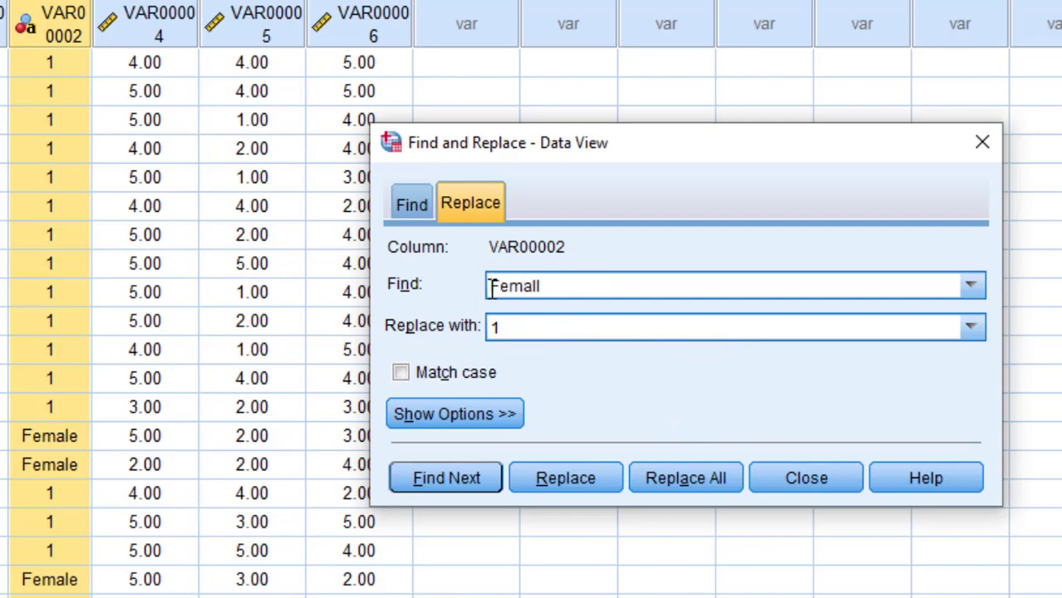
pyautogui.press('BackSpace')
pyautogui.write('e')
pyautogui.moveTo(502, 327); pyautogui.dragTo(466, 334)
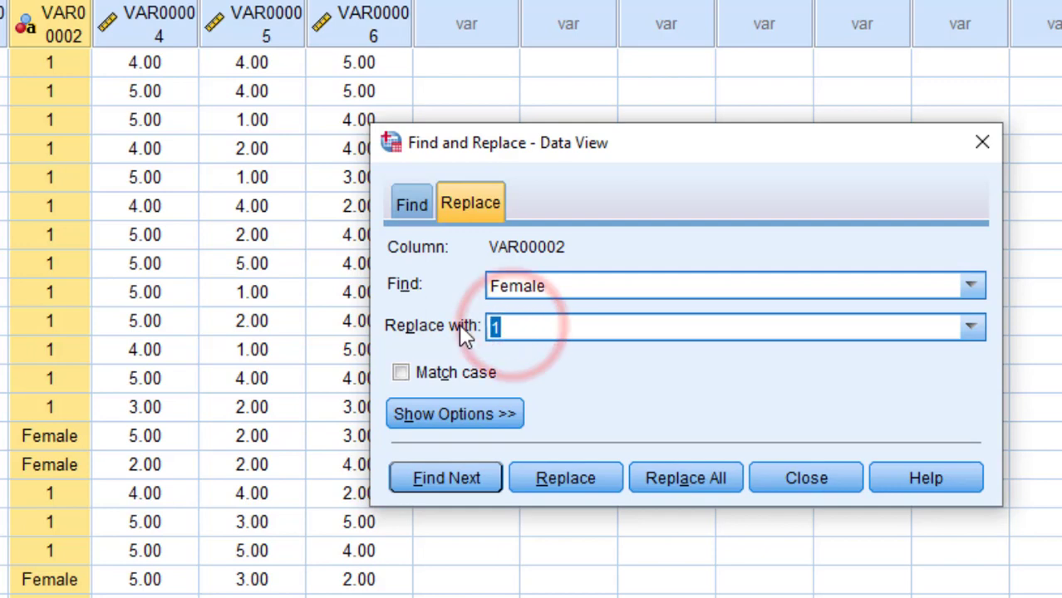
pyautogui.write('2')
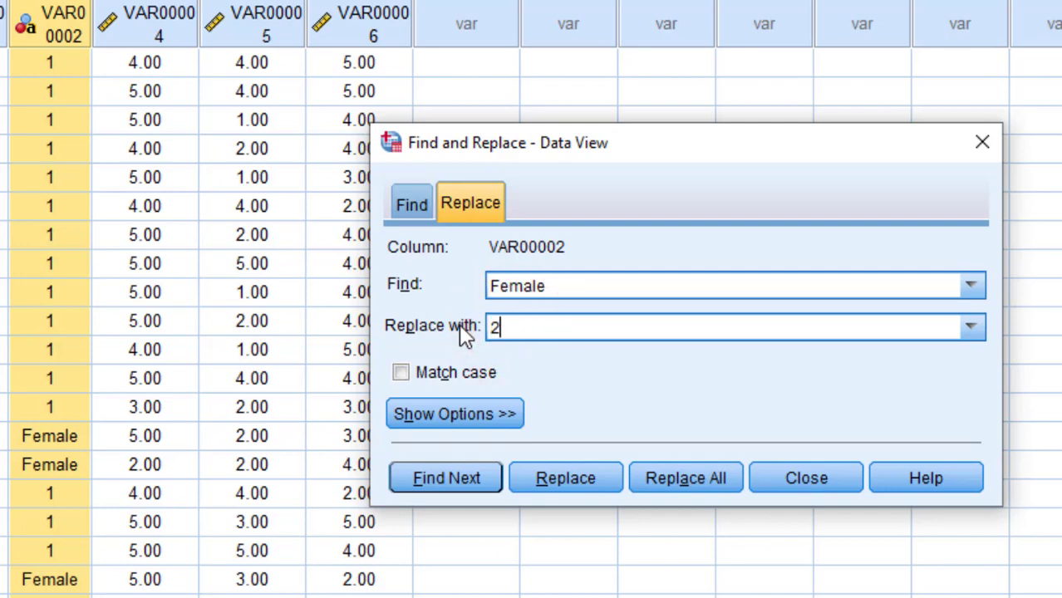
pyautogui.click(681, 474)
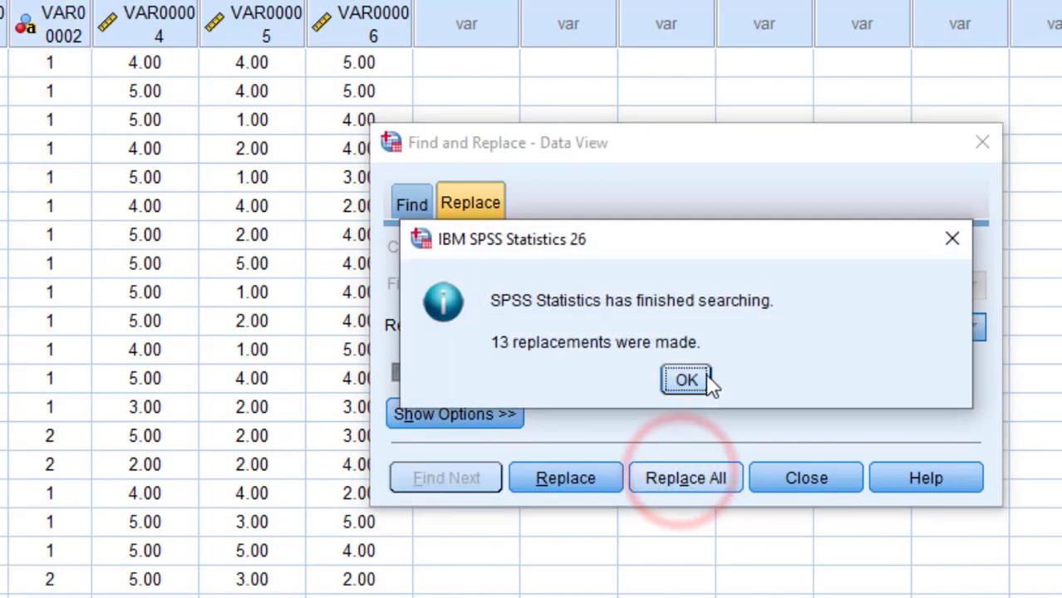
pyautogui.click(705, 381)
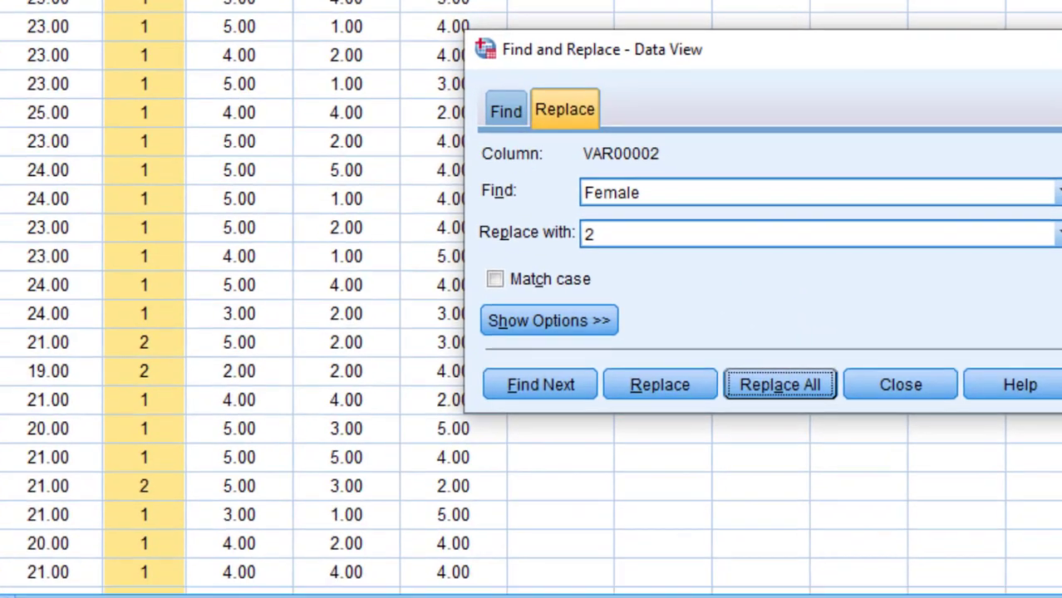
# - Change VAR00002 to a numeric type and give it the label Gender
pyautogui.click(167, 491)
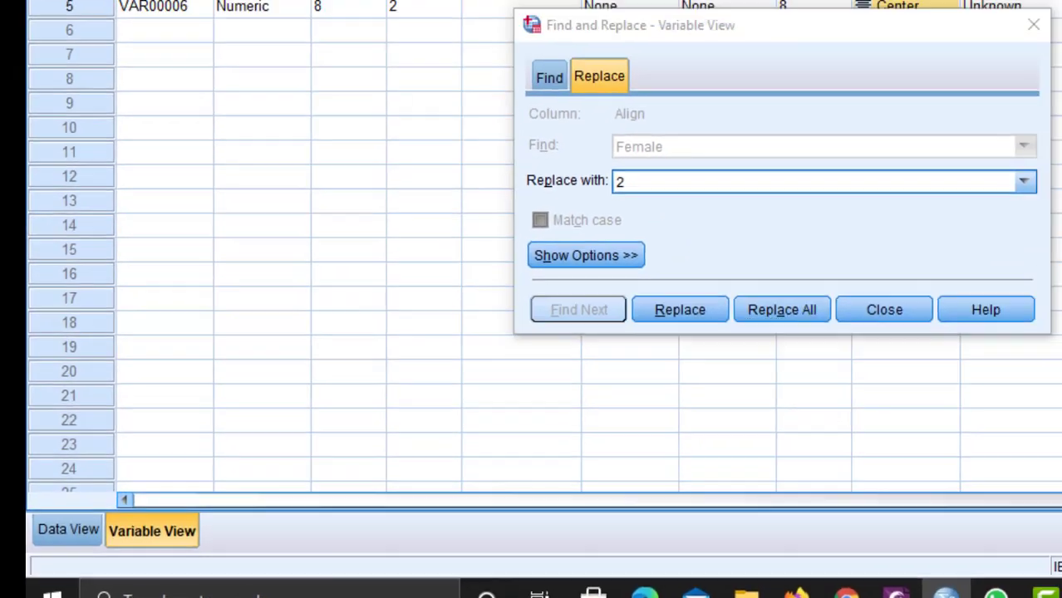
pyautogui.click(214, 123)
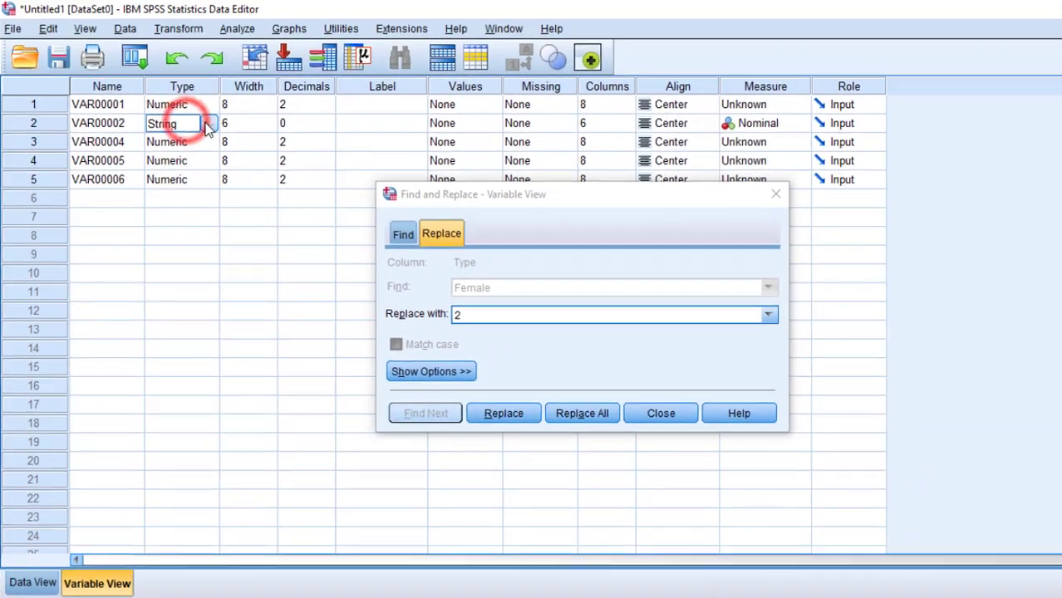
pyautogui.click(391, 208)
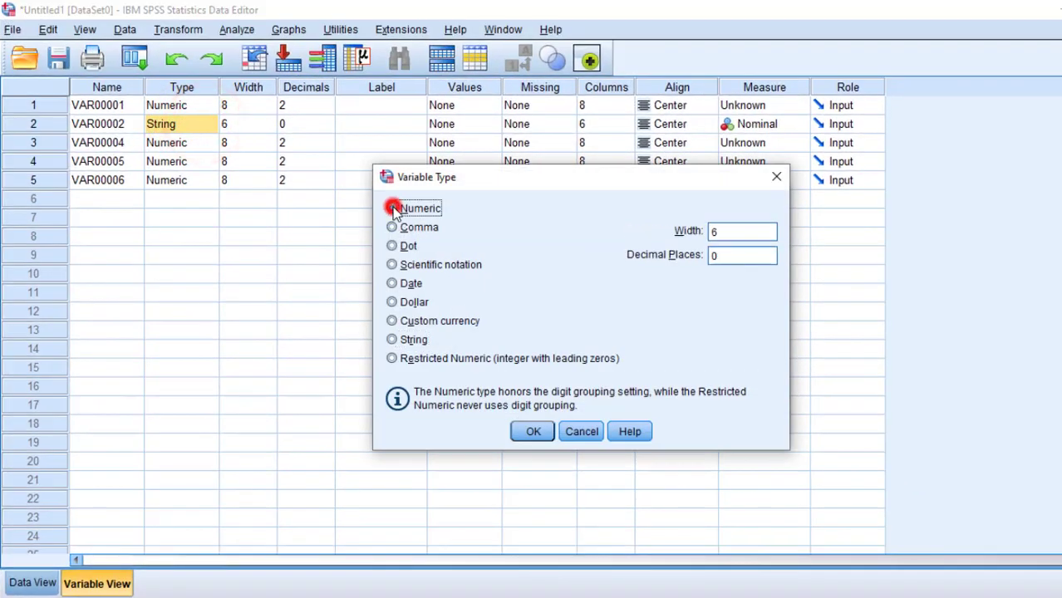
pyautogui.click(533, 432)
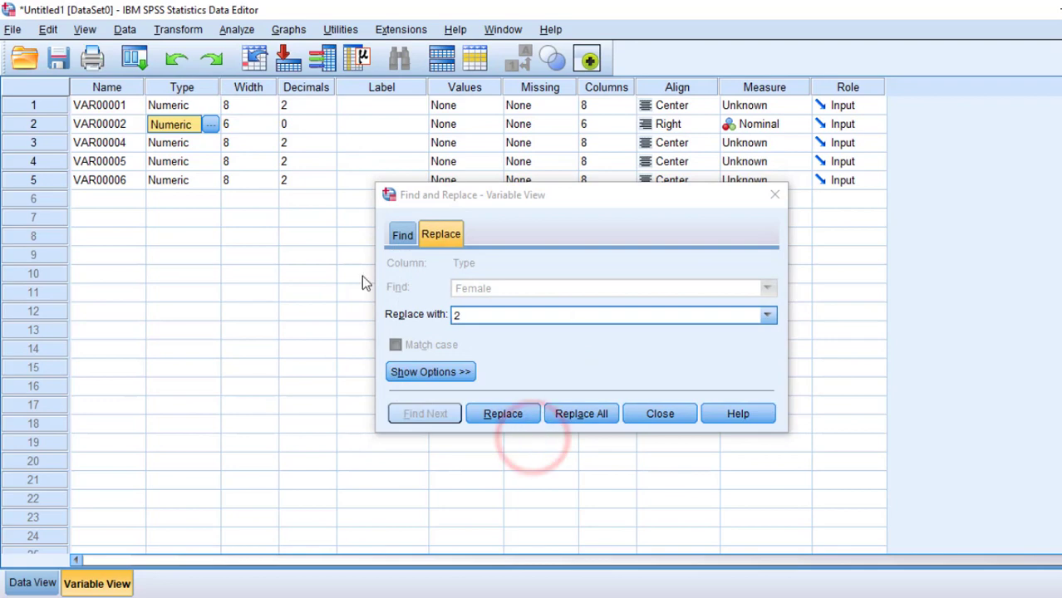
pyautogui.click(768, 196)
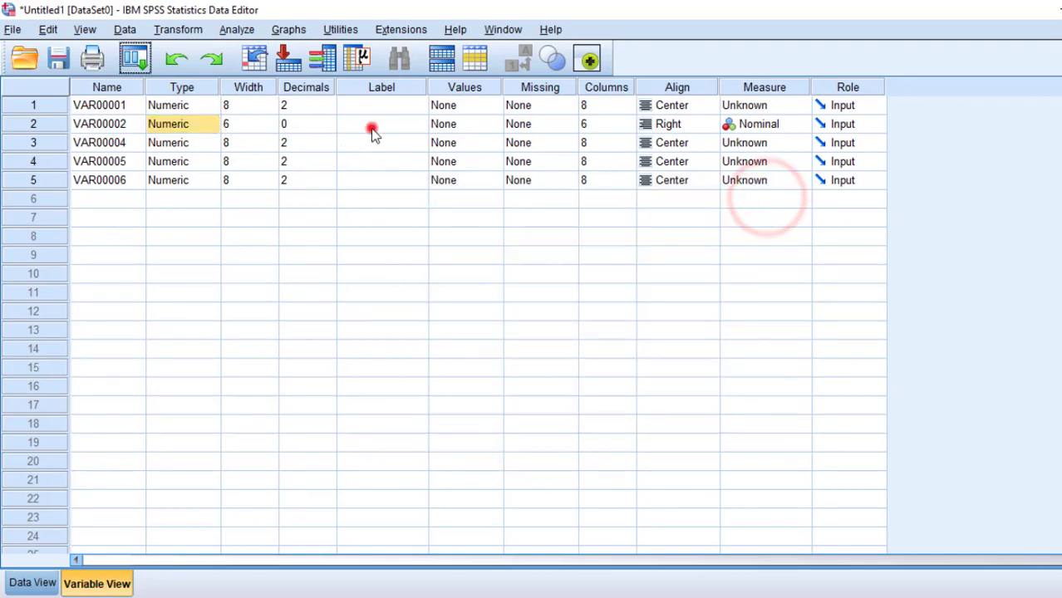
pyautogui.click(373, 127)
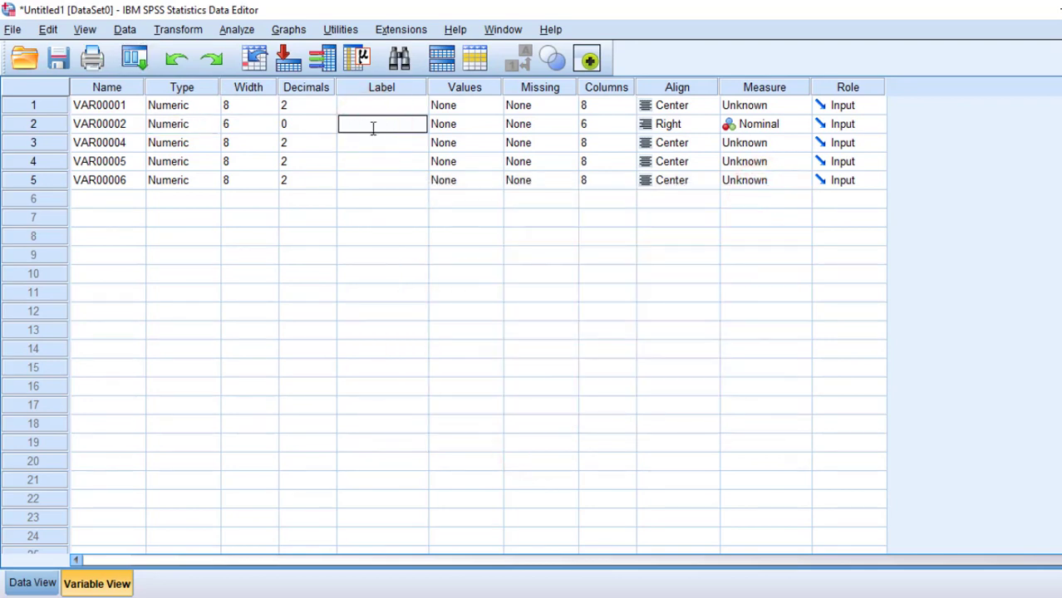
pyautogui.write('Gender')
pyautogui.click(488, 126)
# - Add value labels 1 = Male and 2 = Female to VAR00002
pyautogui.click(492, 127)
pyautogui.click(454, 247)
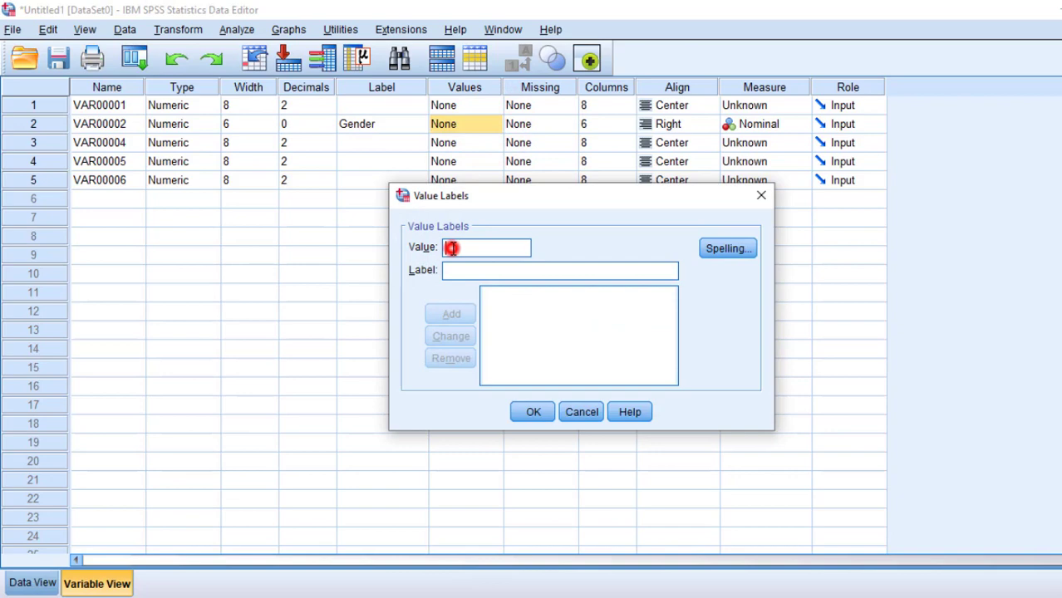
pyautogui.write('1')
pyautogui.click(455, 266)
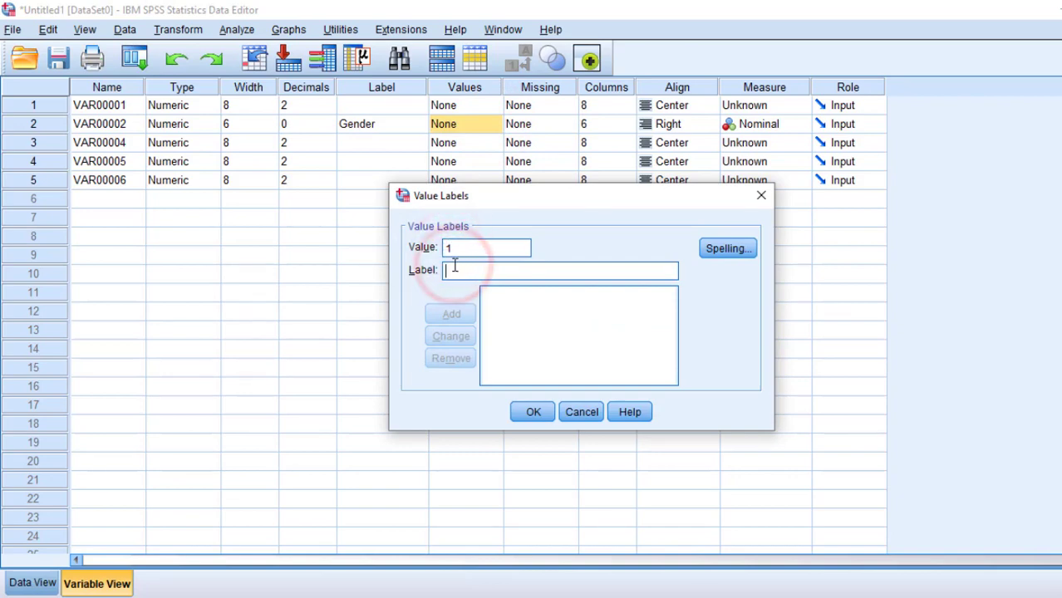
pyautogui.write('Fea')
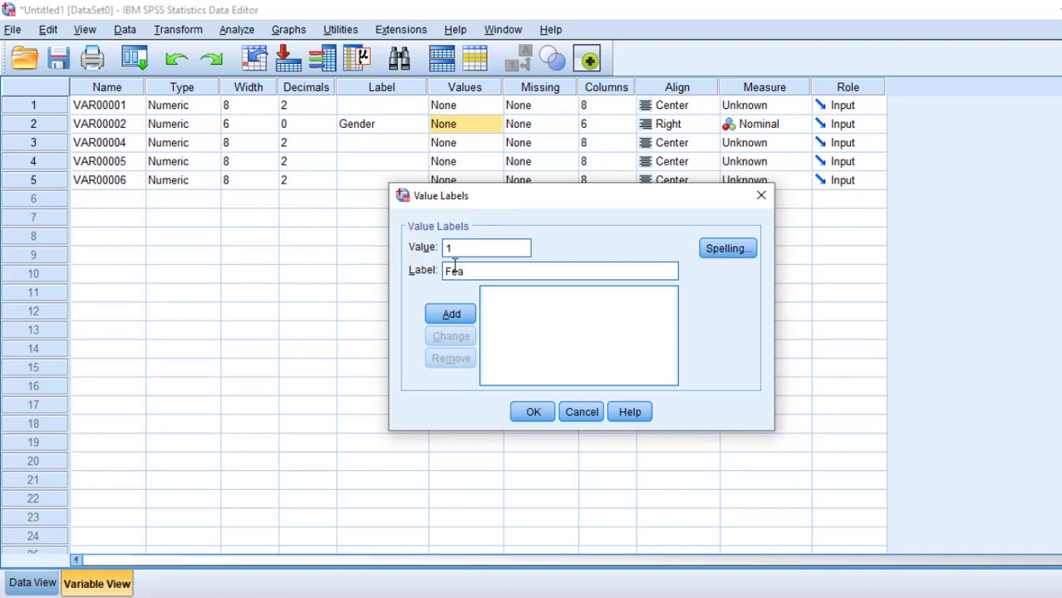
pyautogui.press('BackSpace')
pyautogui.press('BackSpace')
pyautogui.press('BackSpace')
pyautogui.write('Ma')
pyautogui.click(453, 309)
pyautogui.click(456, 246)
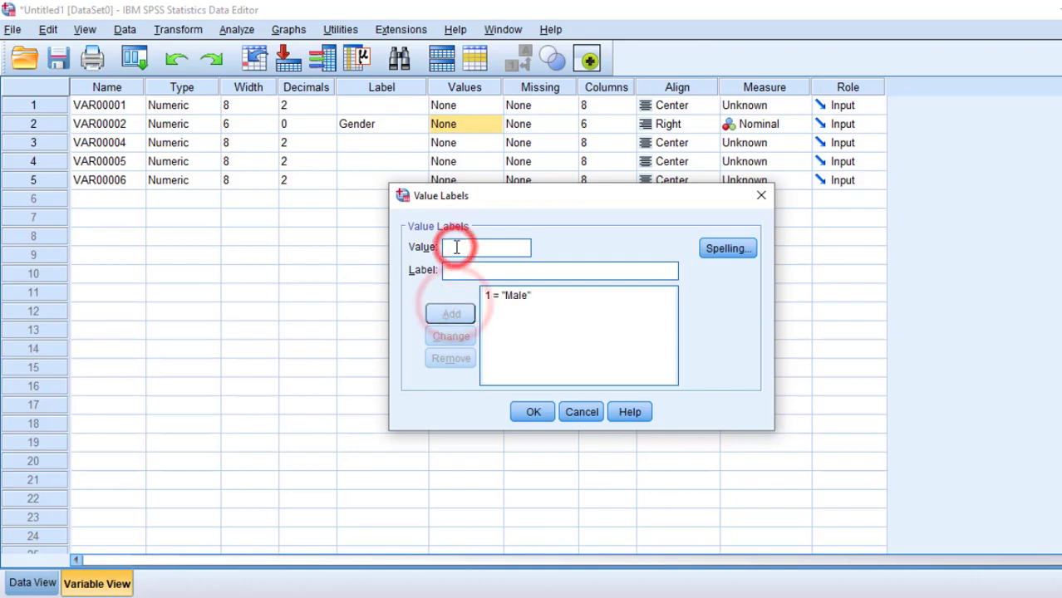
pyautogui.write('2')
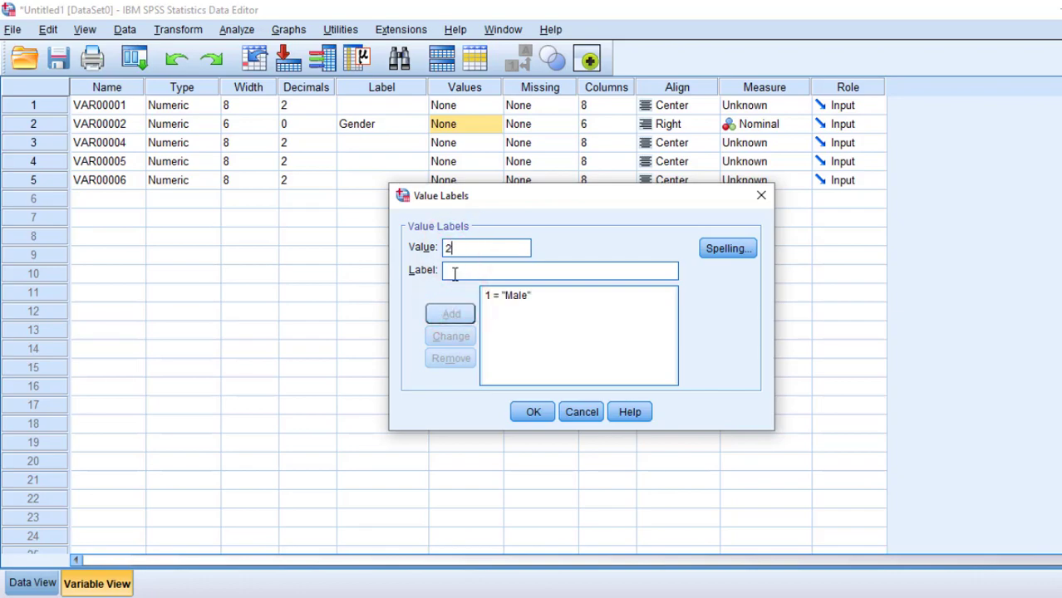
pyautogui.click(454, 270)
pyautogui.write('Female')
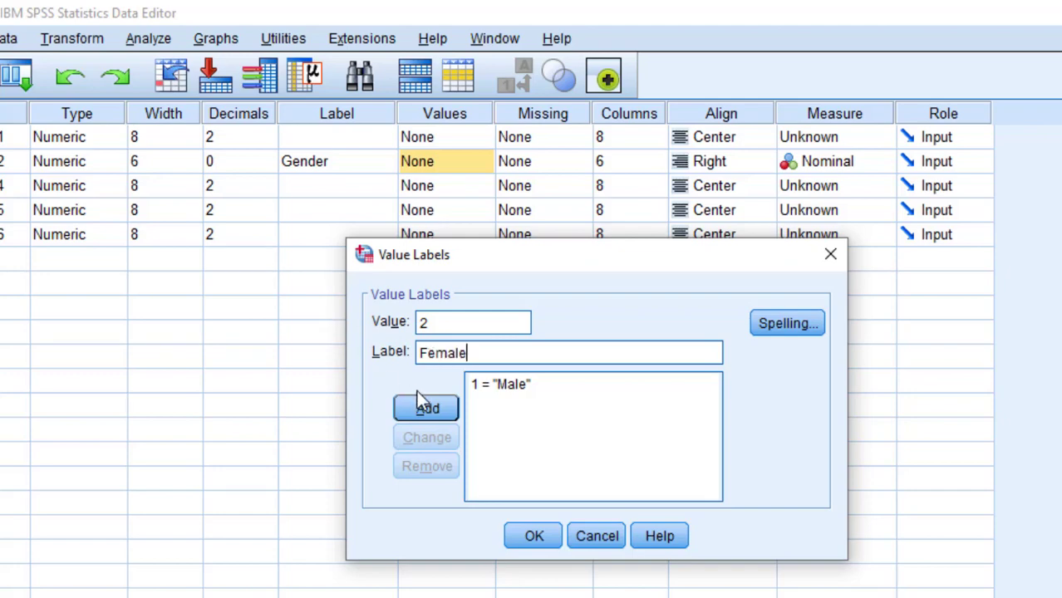
pyautogui.click(425, 407)
pyautogui.click(532, 530)
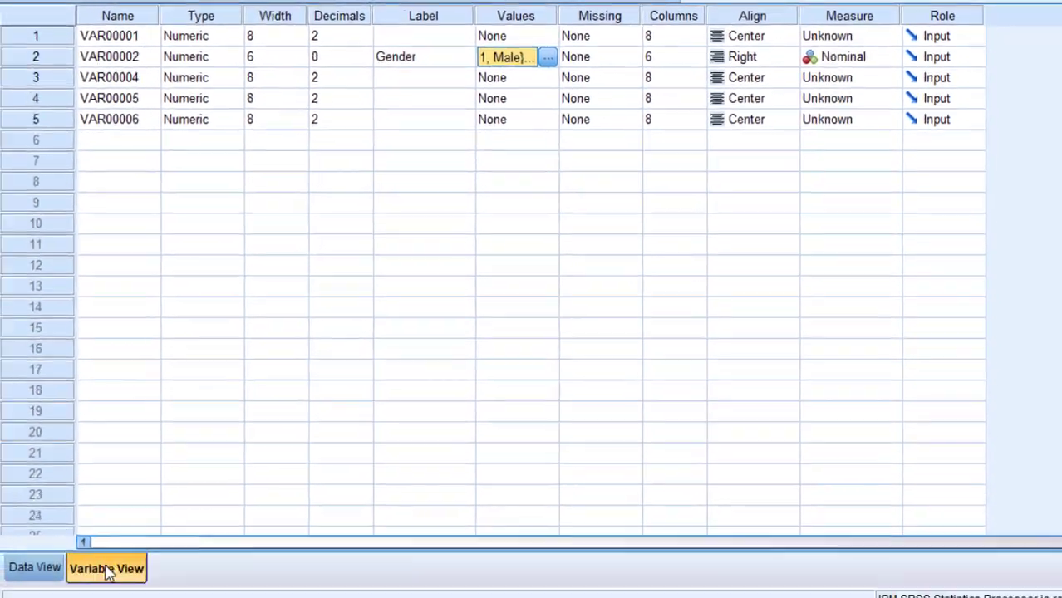
# - Give VAR00004 the value label 1 = Strongly disagree after checking the codes in the data grid
pyautogui.click(32, 566)
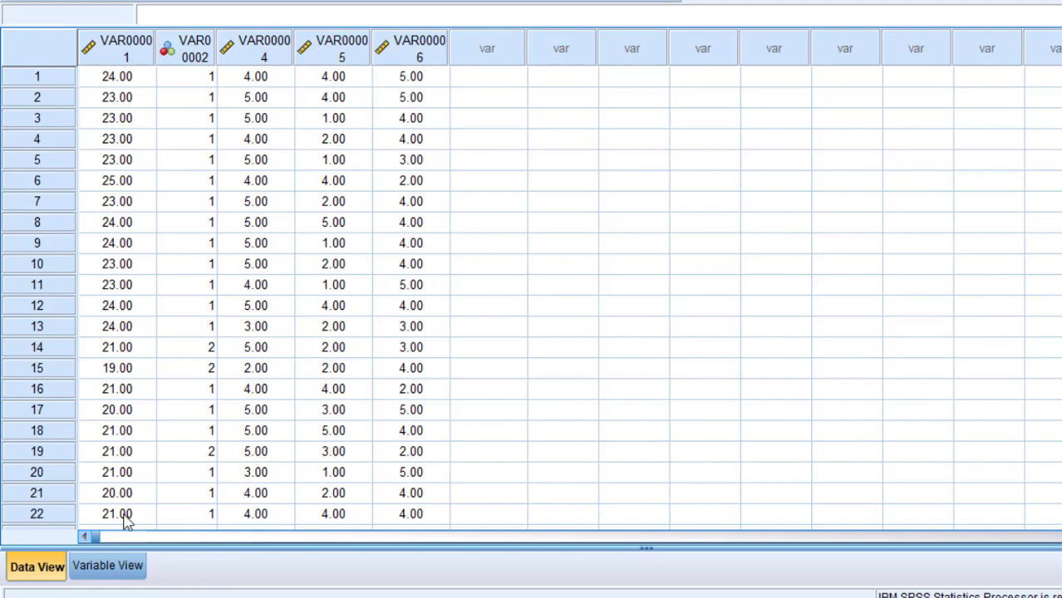
pyautogui.click(116, 566)
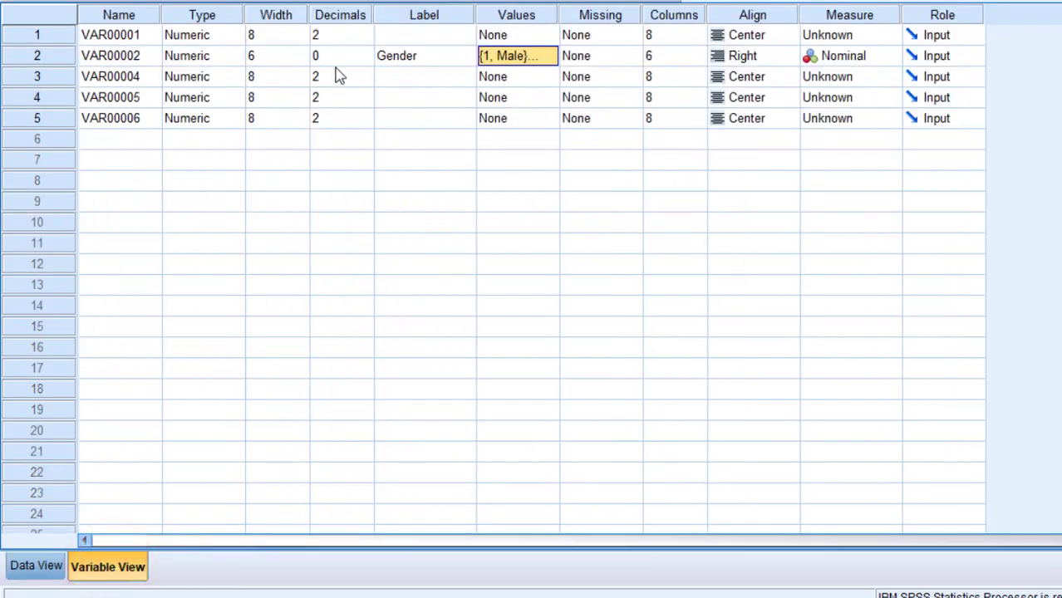
pyautogui.click(536, 78)
pyautogui.click(550, 78)
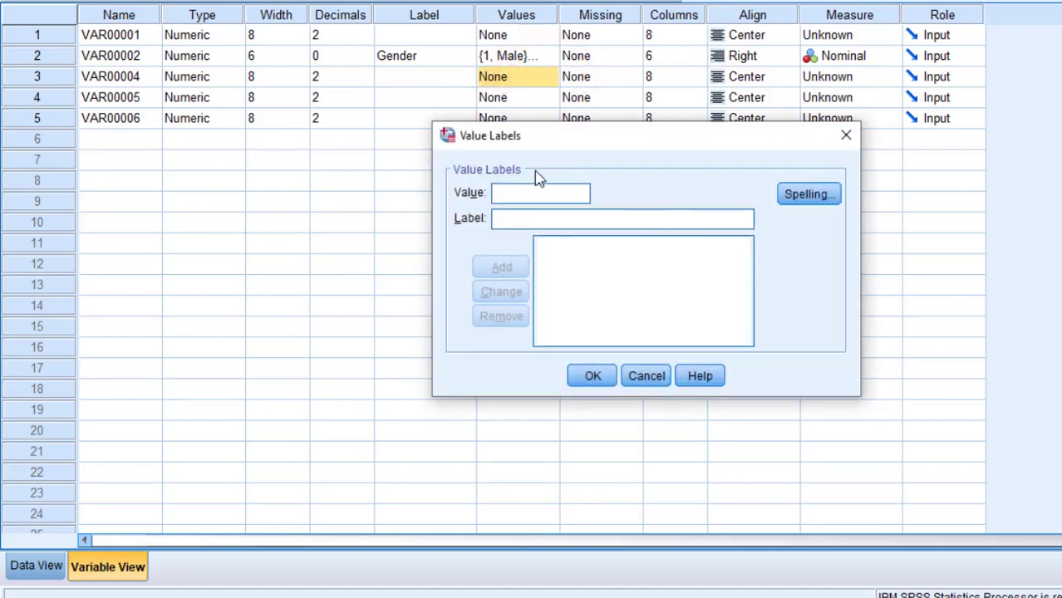
pyautogui.click(509, 192)
pyautogui.click(506, 220)
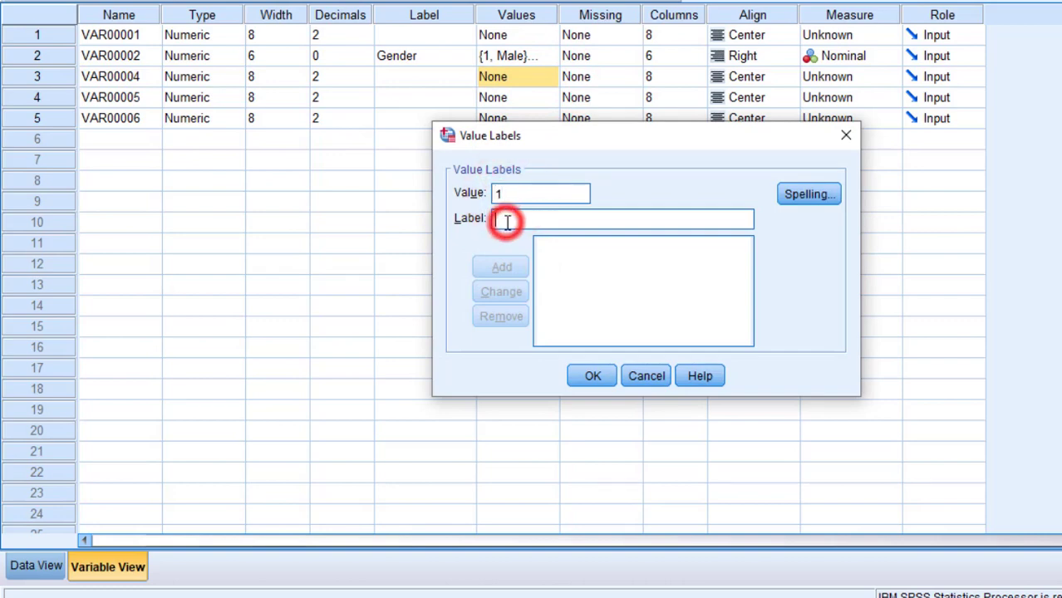
pyautogui.write('Strongly disagree')
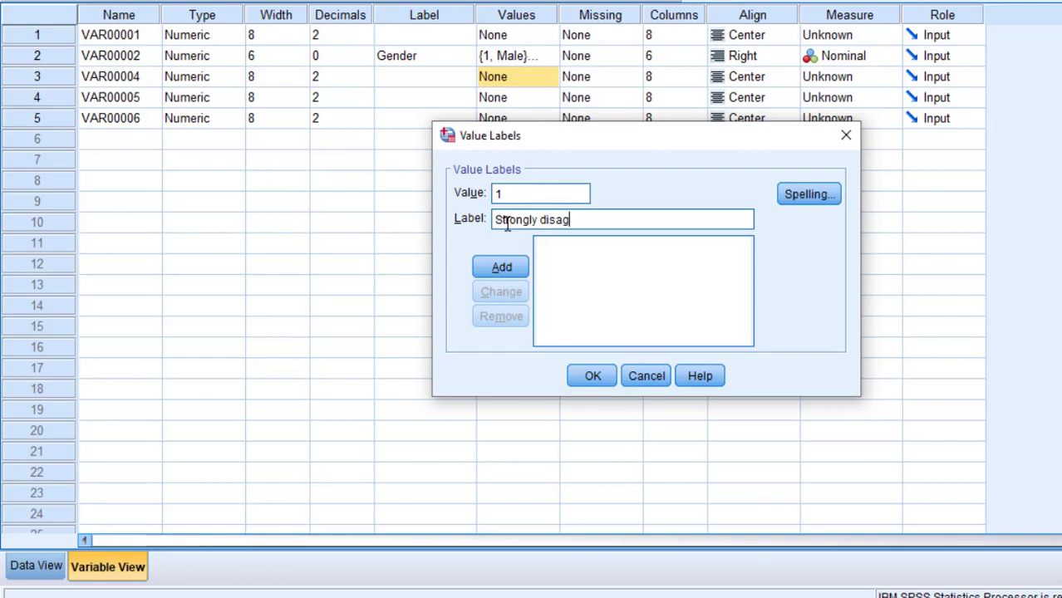
pyautogui.click(580, 378)
pyautogui.click(612, 299)
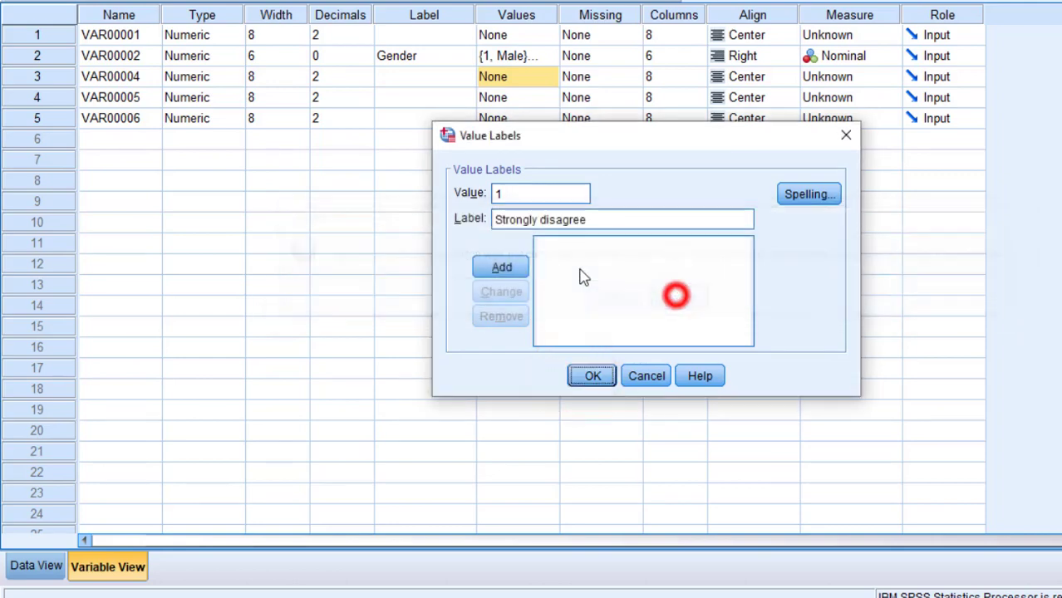
pyautogui.click(522, 266)
pyautogui.click(592, 375)
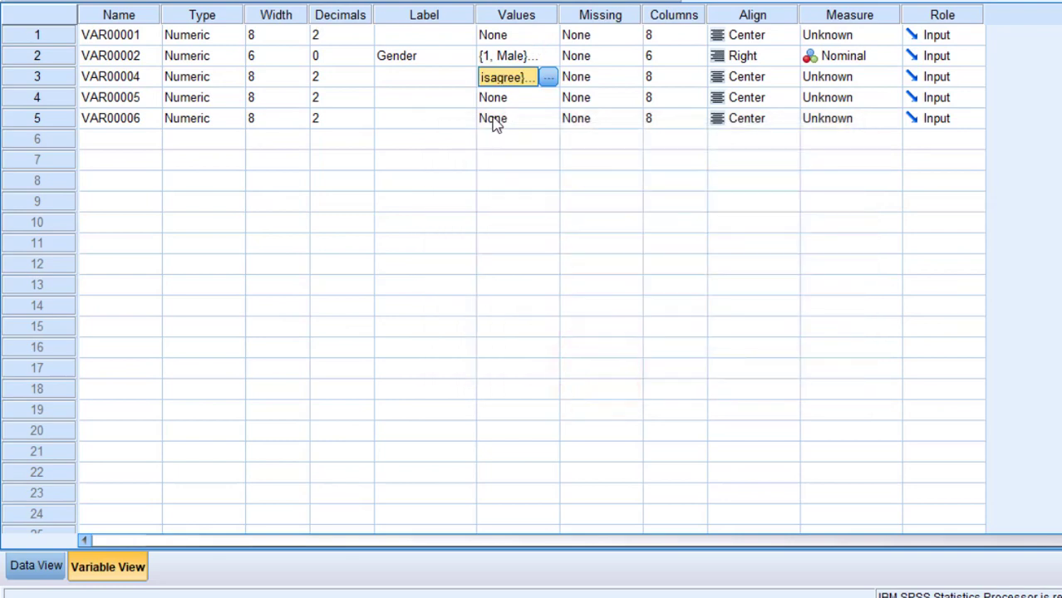
# - Set the measurement level of VAR00004, VAR00005 and VAR00006 to Ordinal
pyautogui.click(854, 78)
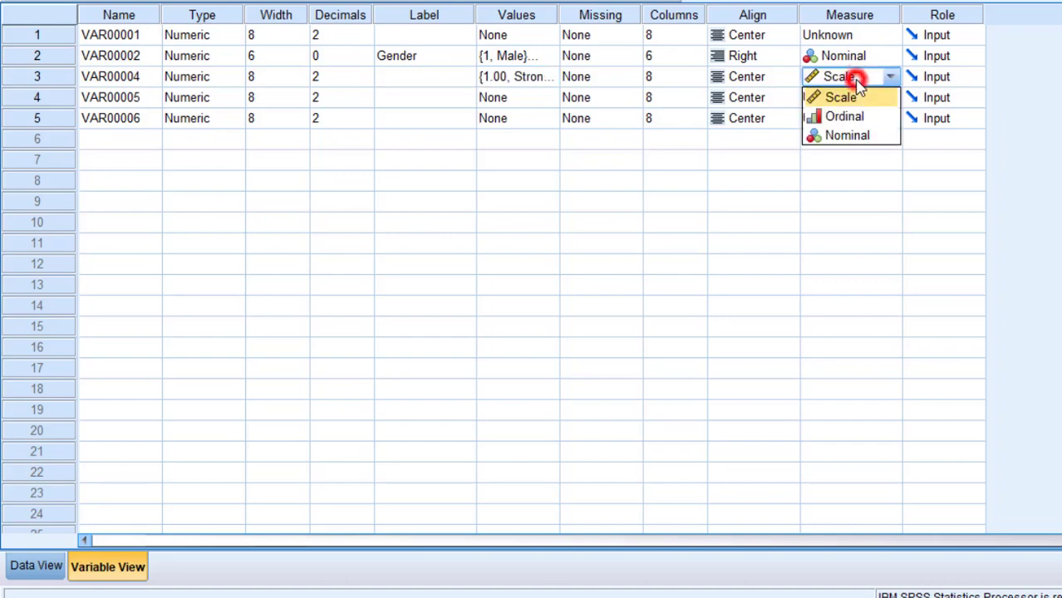
pyautogui.click(836, 119)
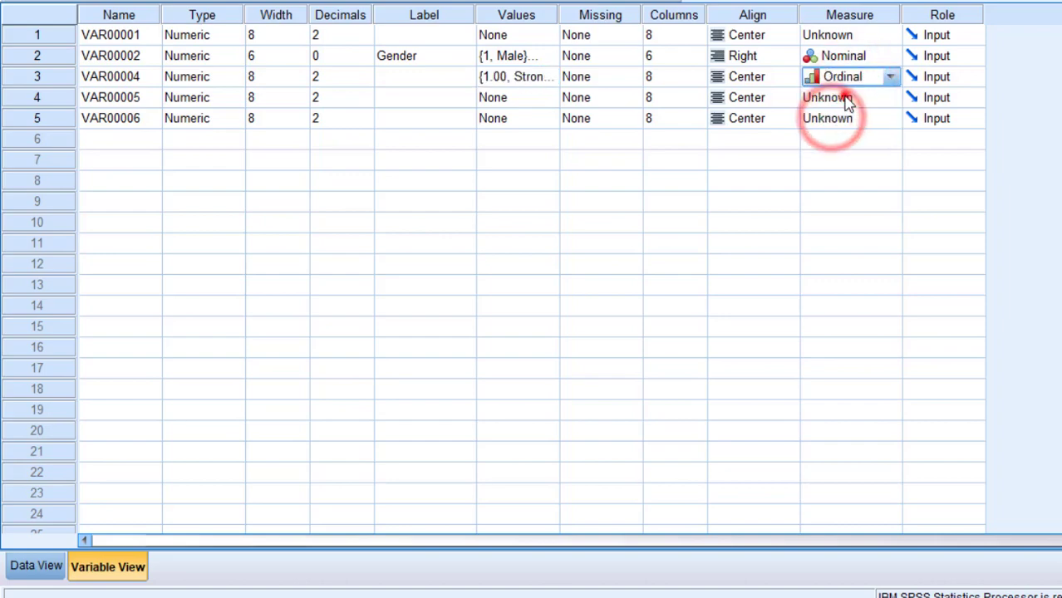
pyautogui.click(835, 97)
pyautogui.click(843, 133)
pyautogui.click(846, 125)
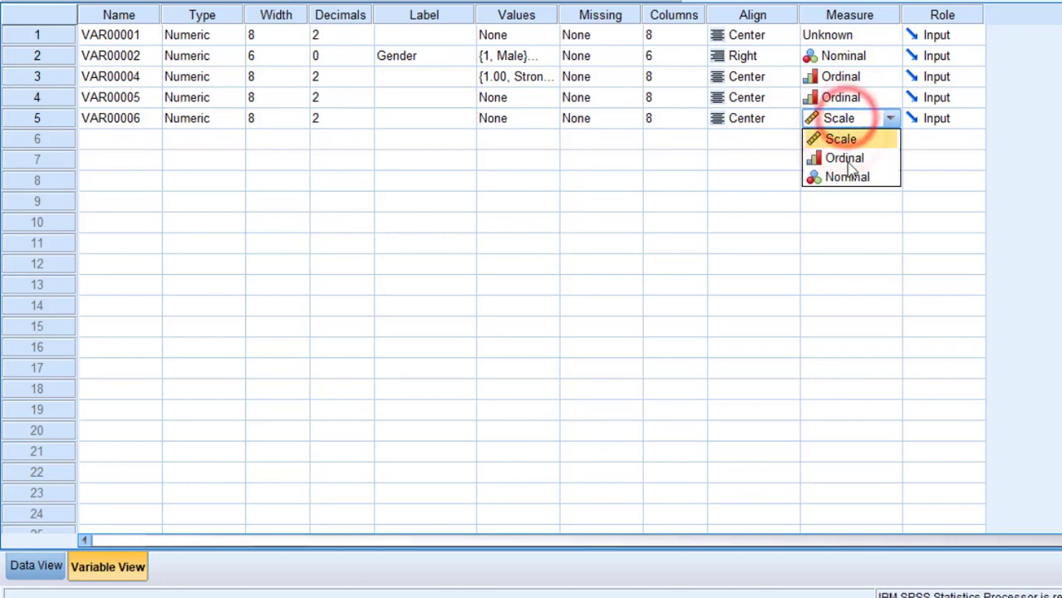
pyautogui.click(845, 158)
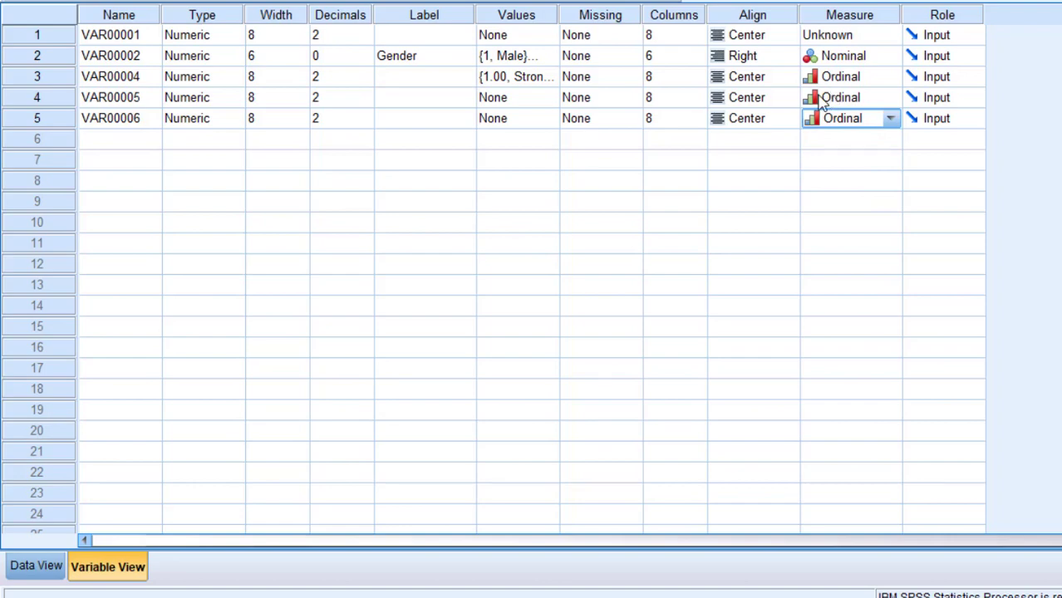
pyautogui.click(407, 76)
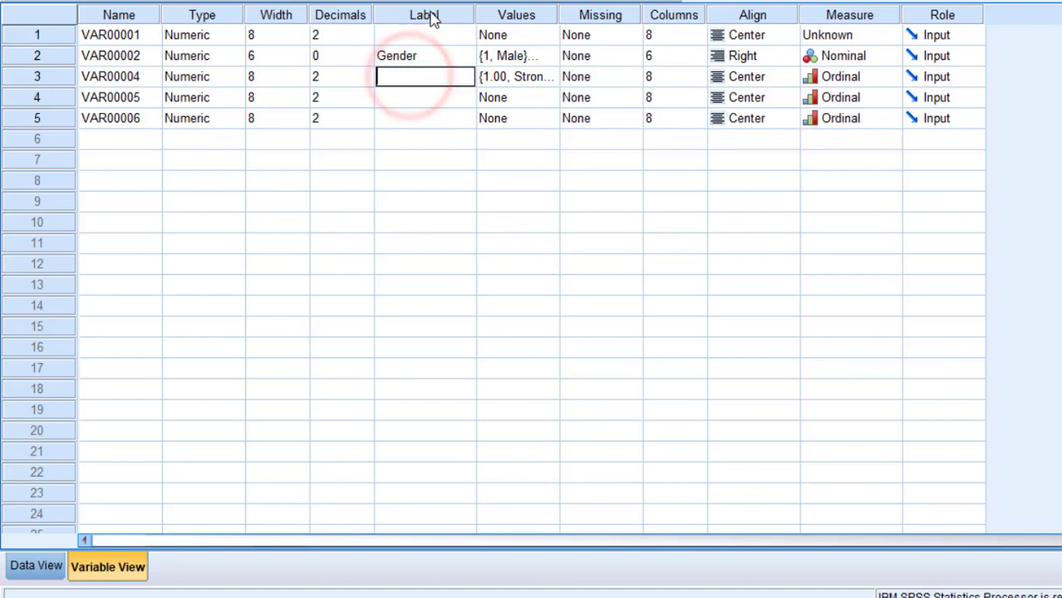